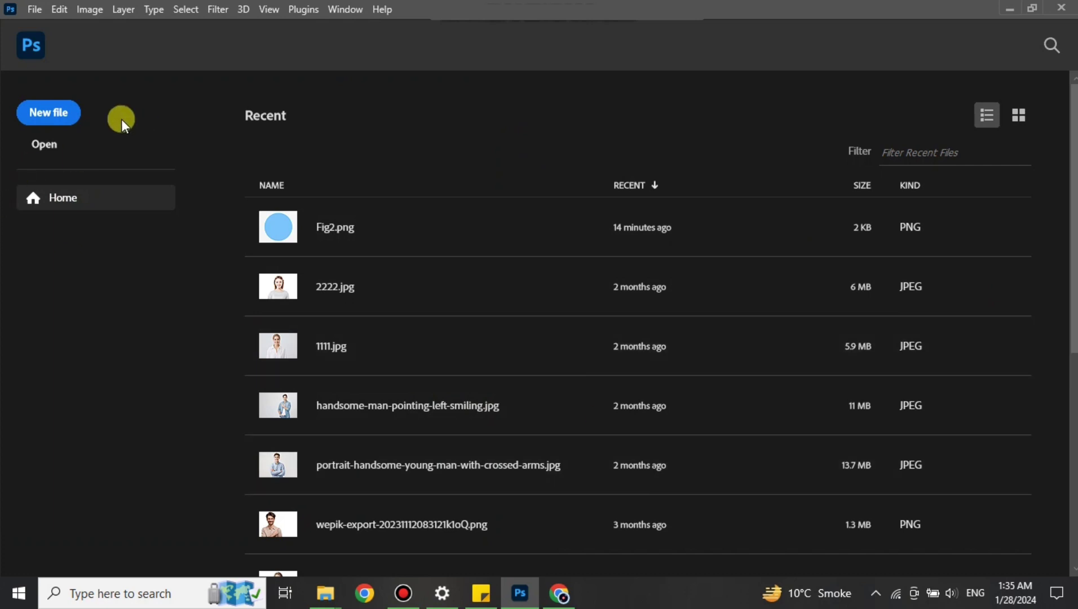
# Create a new document with width and height changed from 780 to 100 pixels
pyautogui.click(35, 119)
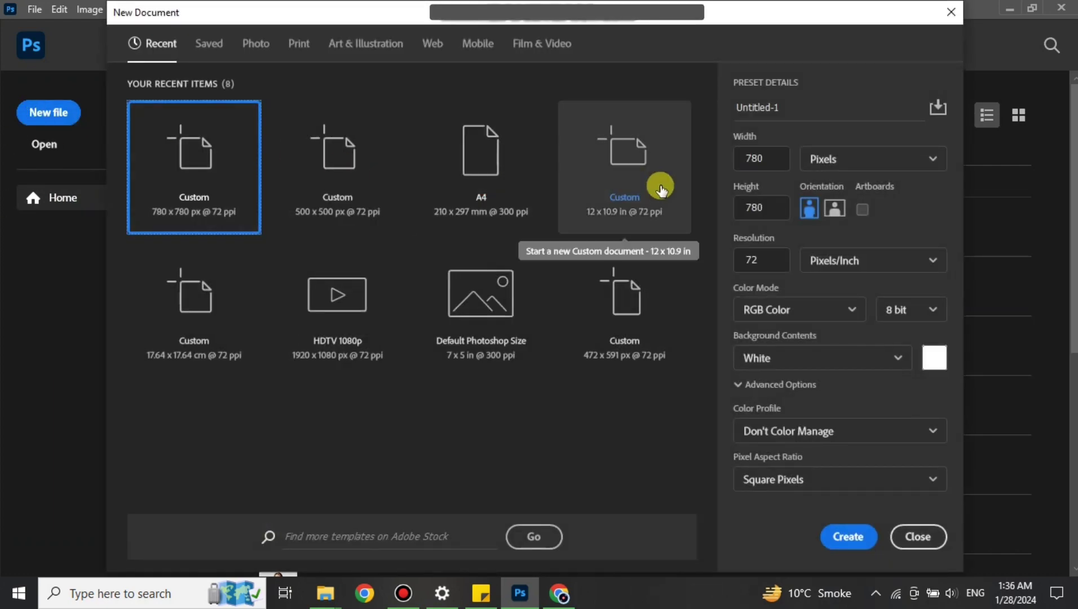
pyautogui.click(767, 158)
pyautogui.press('BackSpace')
pyautogui.press('BackSpace')
pyautogui.press('BackSpace')
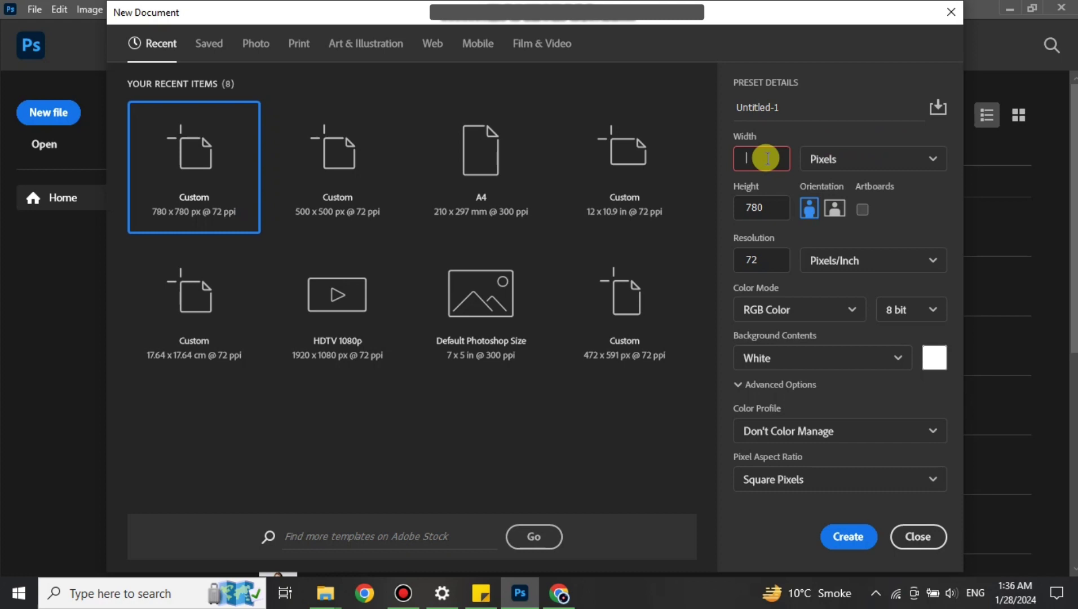
pyautogui.write('100')
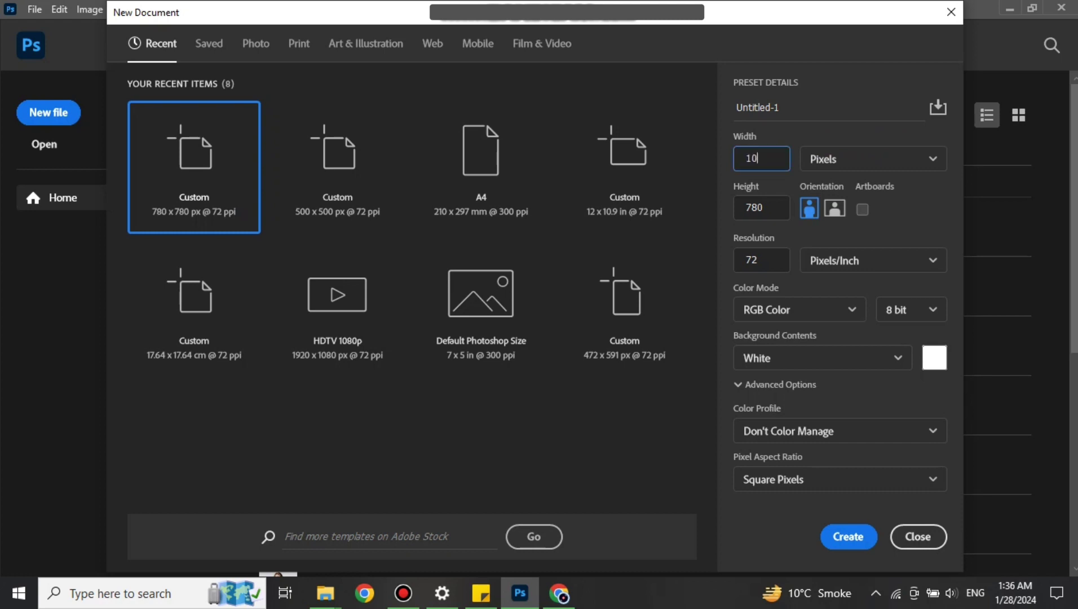
pyautogui.click(765, 208)
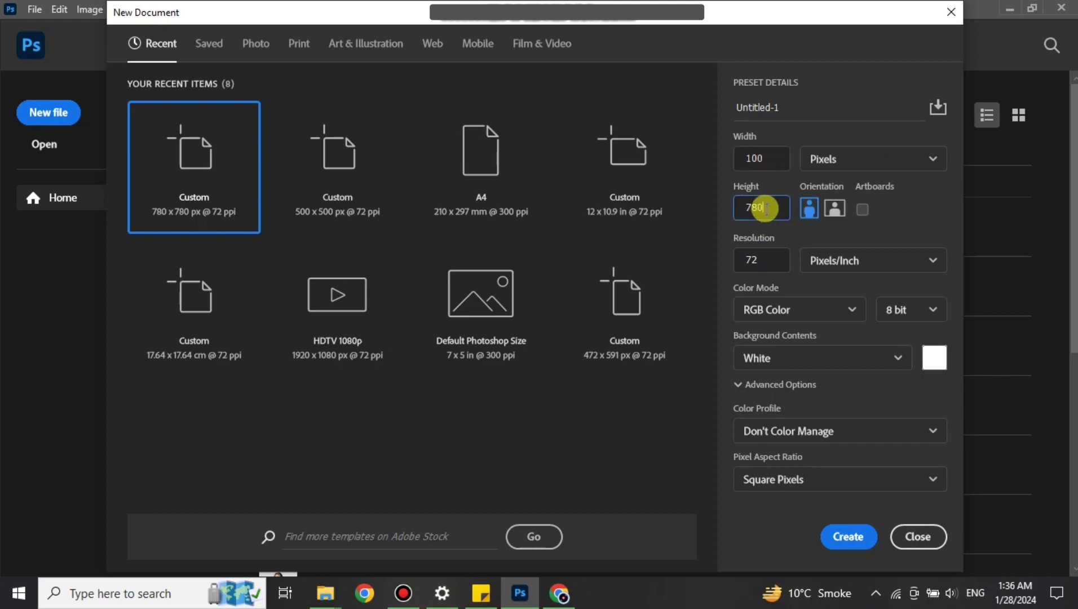
pyautogui.press('BackSpace')
pyautogui.press('BackSpace')
pyautogui.press('BackSpace')
pyautogui.write('100')
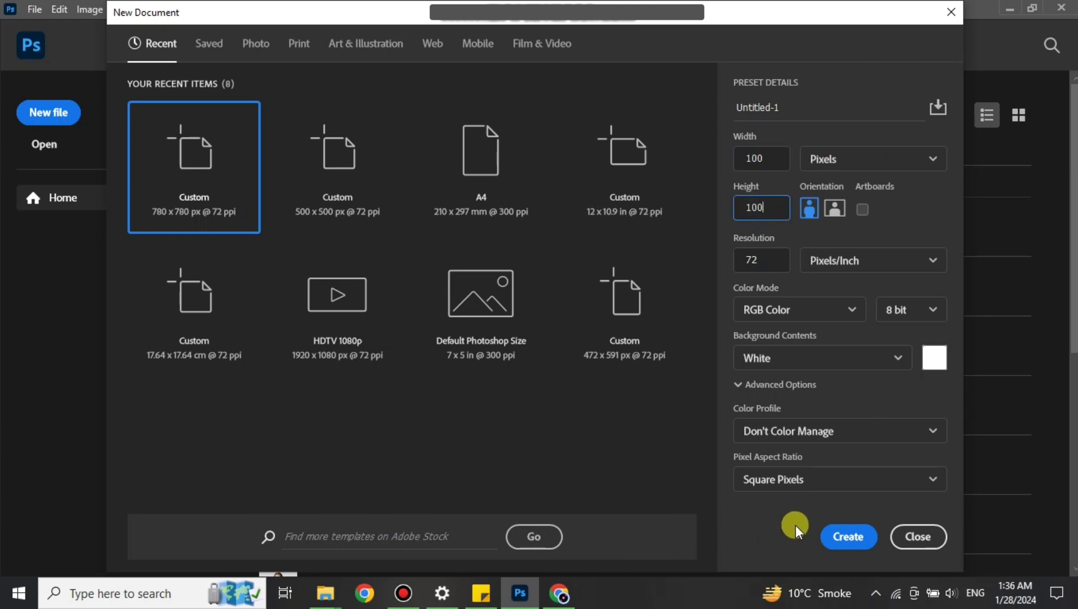
pyautogui.click(845, 536)
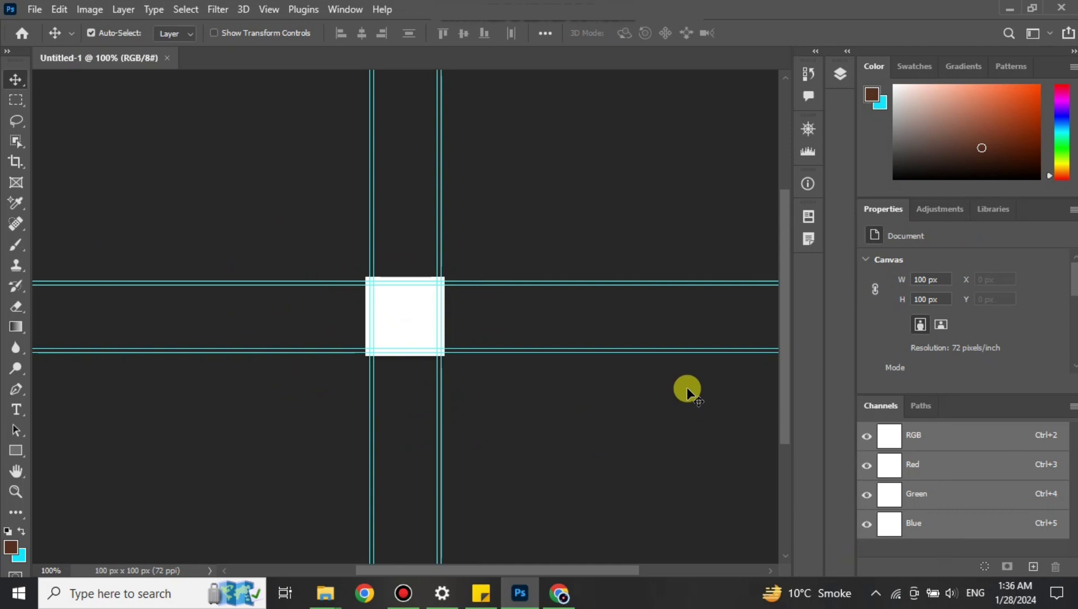
pyautogui.hotkey('ctrl', 'v')
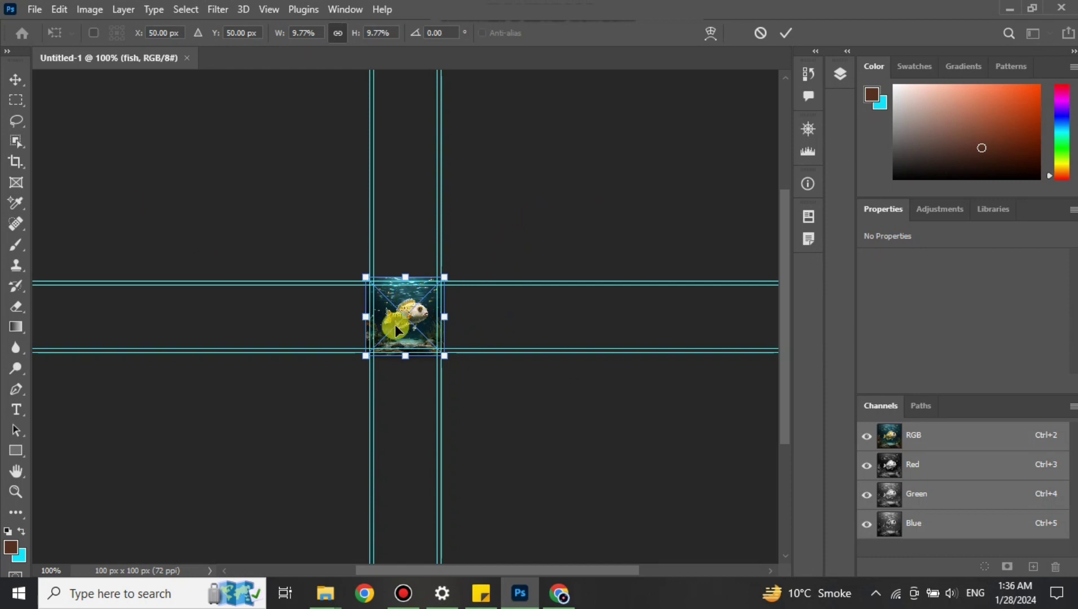
pyautogui.press('Escape')
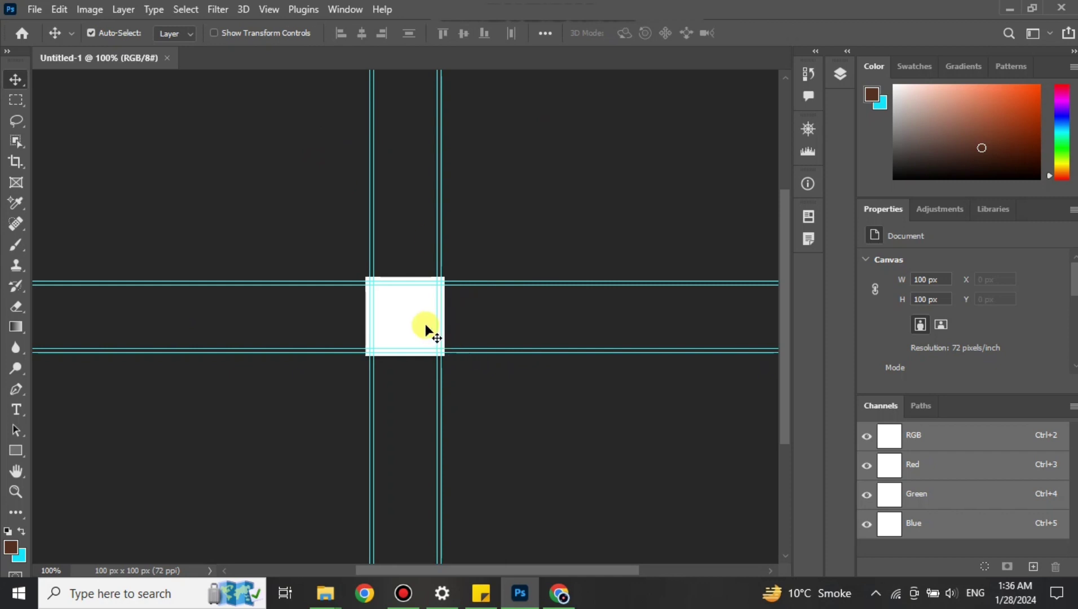
pyautogui.hotkey('ctrl', '+')
pyautogui.hotkey('ctrl', '+')
pyautogui.hotkey('ctrl', '+')
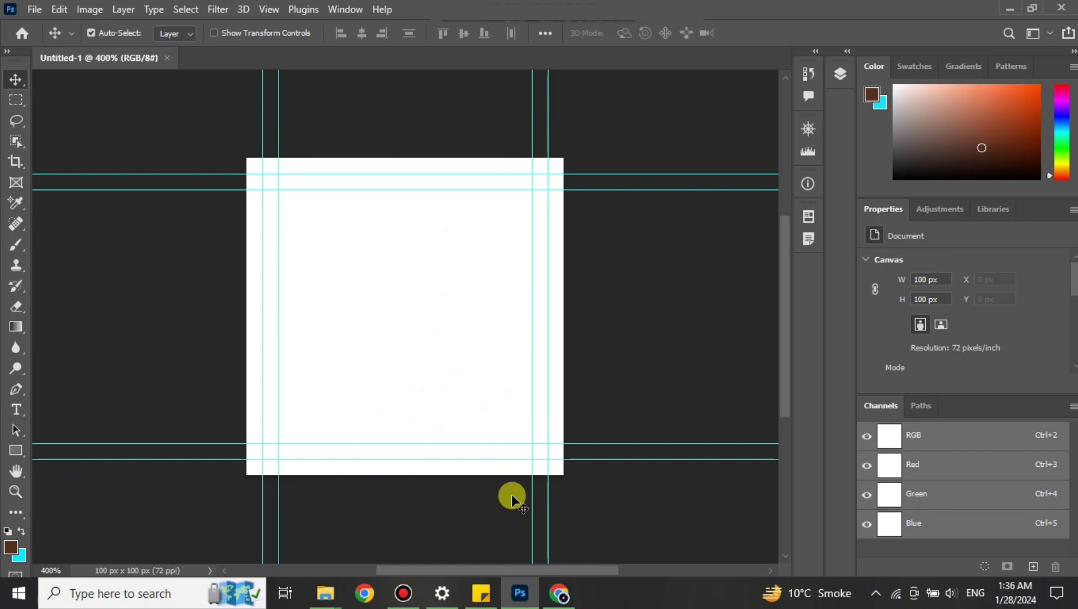
# Paste the blue Fig2 circle, try moving and shrinking it, then cancel the placement
pyautogui.hotkey('ctrl', 'v')
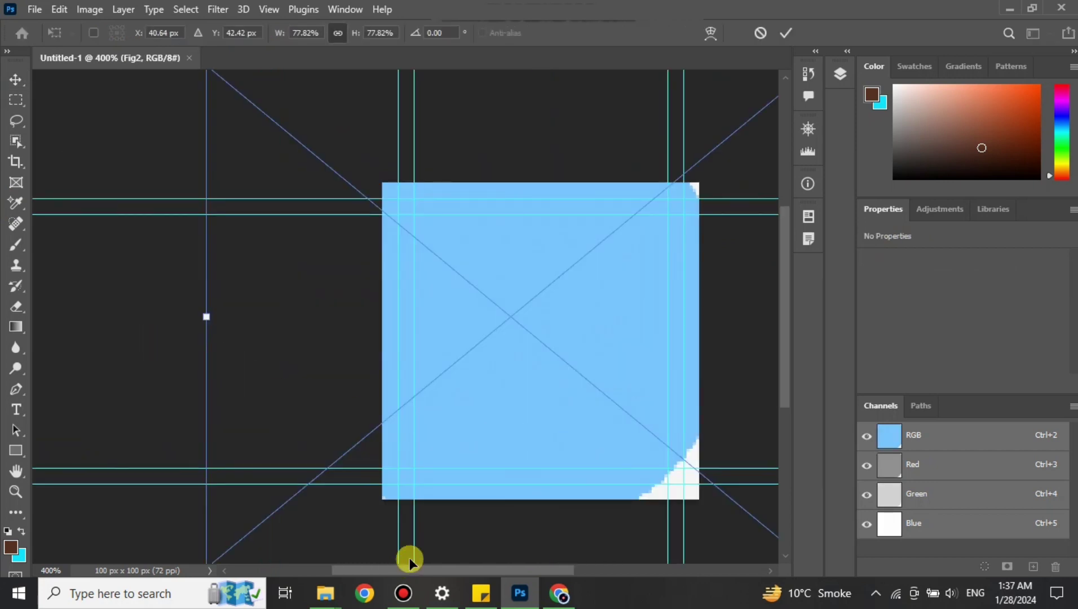
pyautogui.hotkey('ctrl', '-')
pyautogui.hotkey('ctrl', '-')
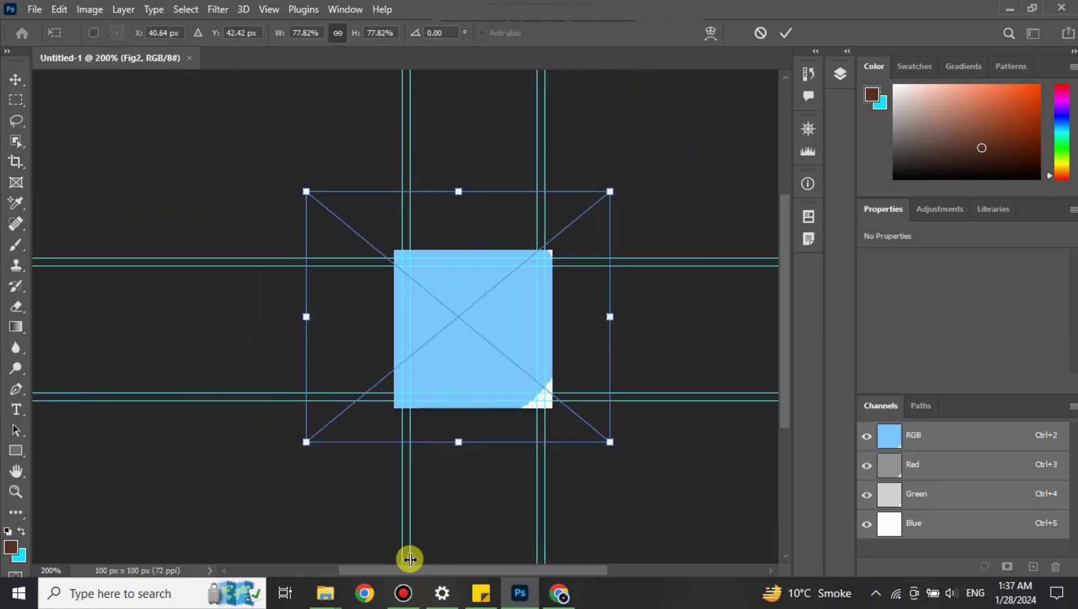
pyautogui.moveTo(541, 376); pyautogui.dragTo(533, 514)
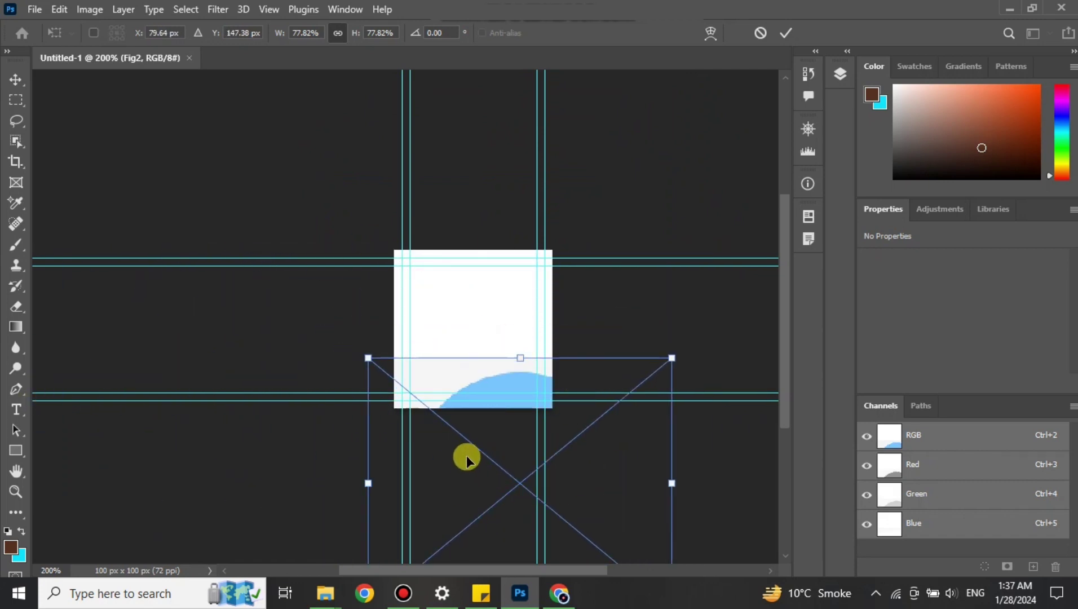
pyautogui.hotkey('ctrl', 'z')
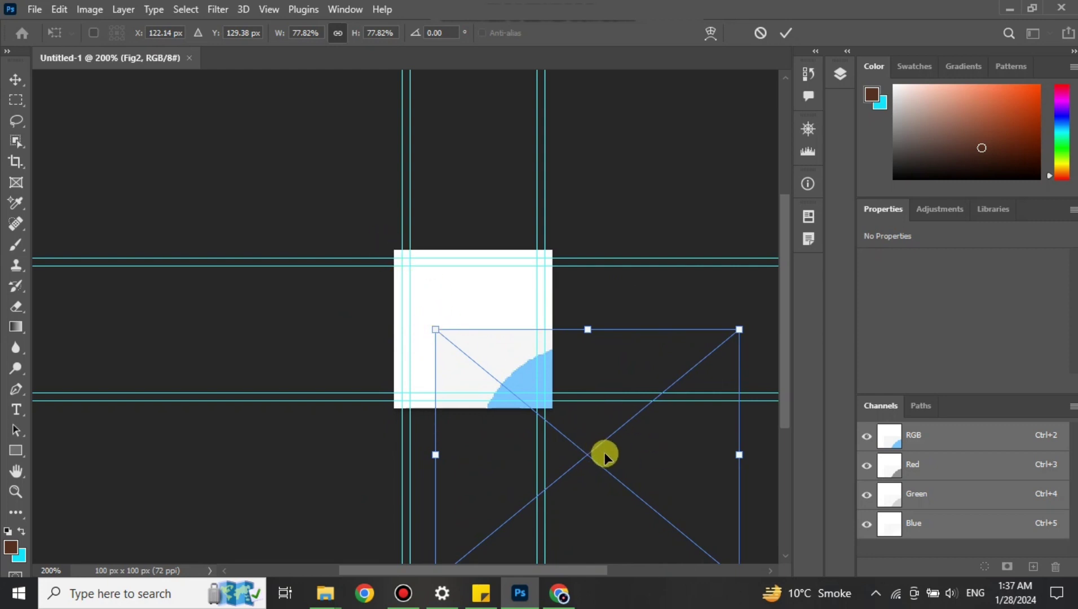
pyautogui.moveTo(582, 444); pyautogui.dragTo(548, 375)
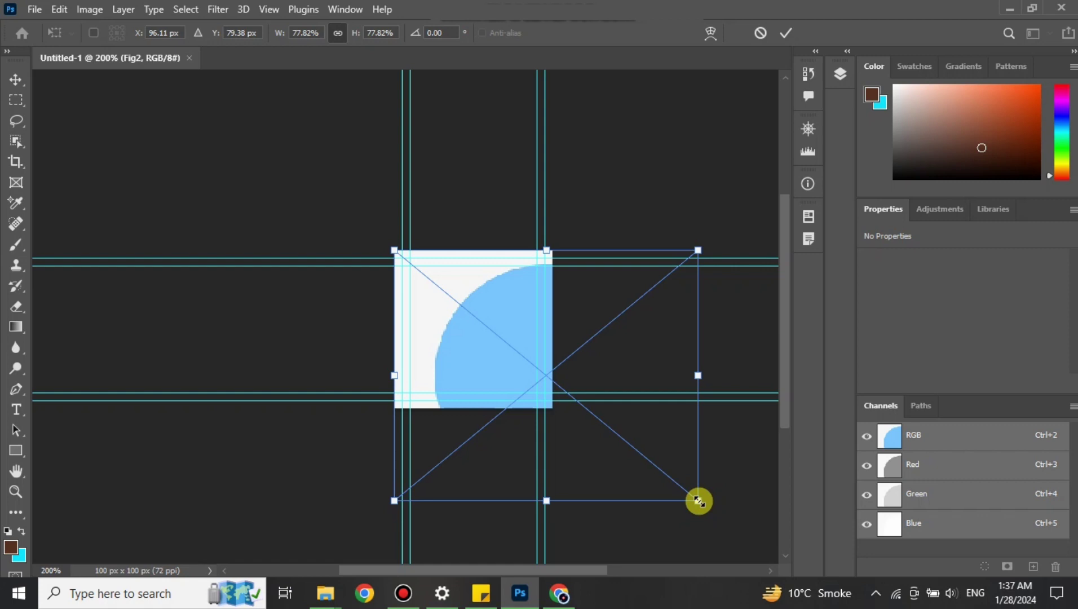
pyautogui.moveTo(699, 501); pyautogui.dragTo(555, 413)
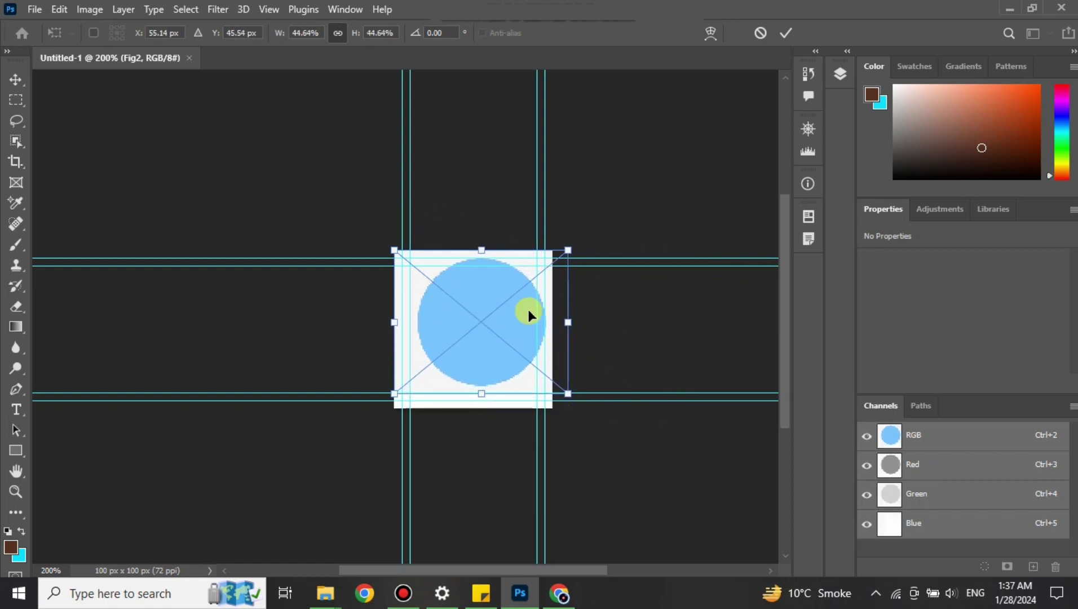
pyautogui.moveTo(515, 326); pyautogui.dragTo(503, 336)
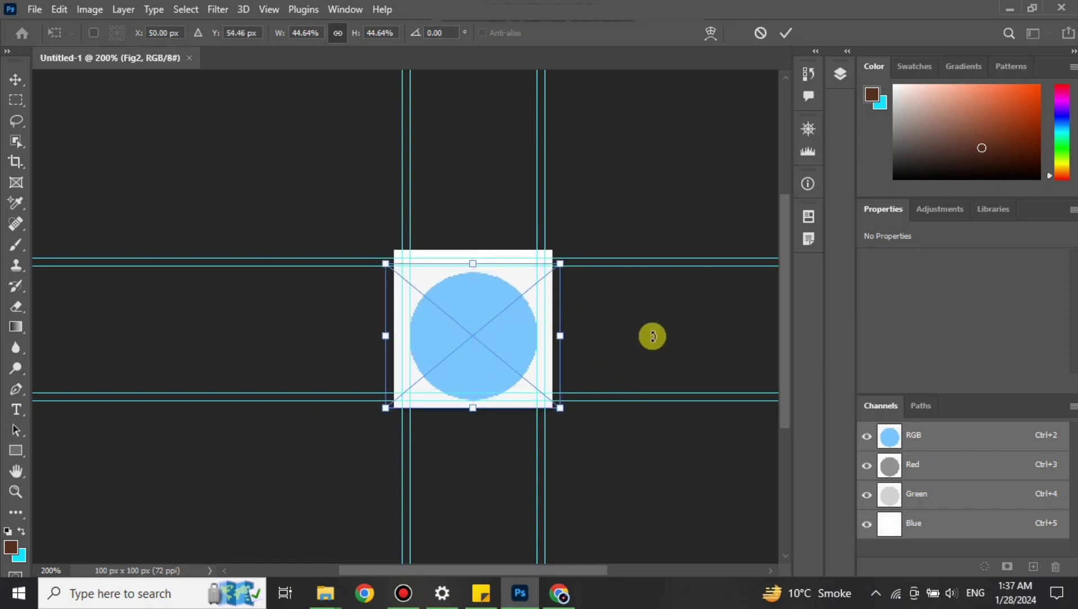
pyautogui.moveTo(654, 341); pyautogui.dragTo(657, 339)
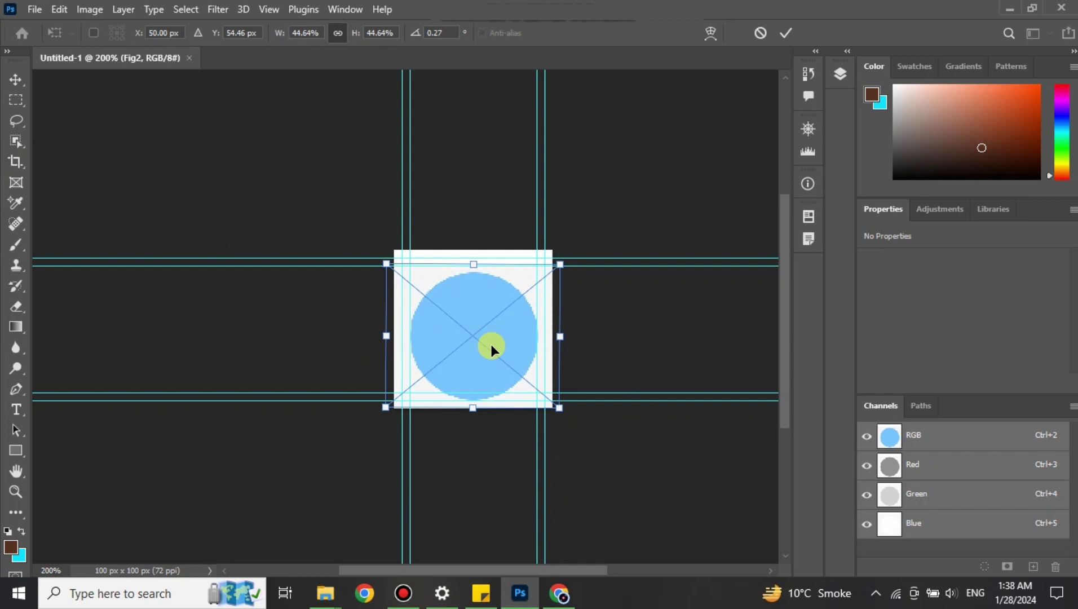
pyautogui.press('Escape')
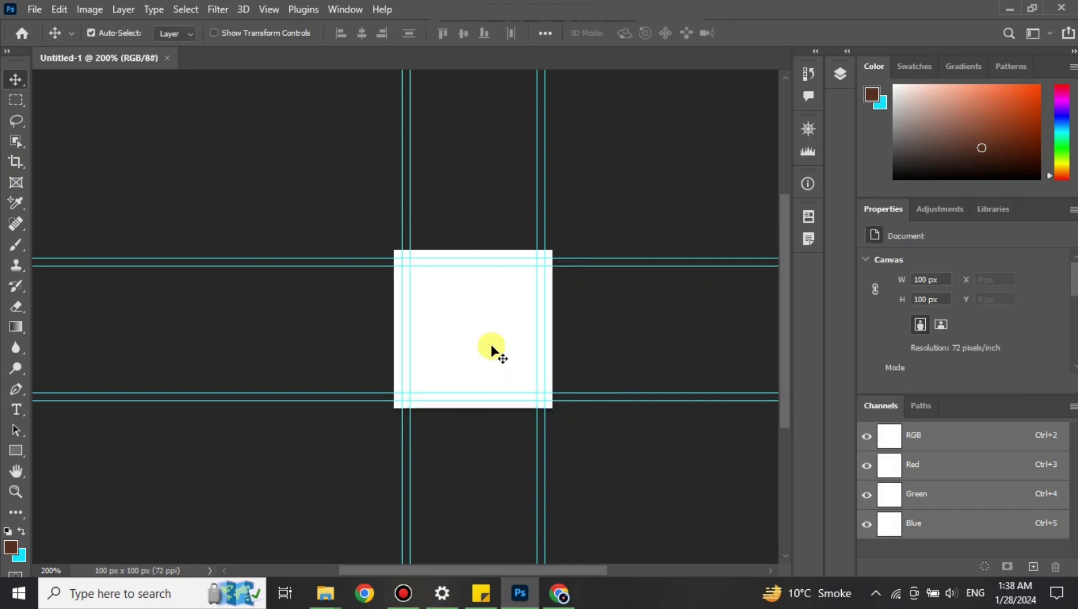
# Bring the cat head image in, shrink it proportionally from a corner, and move it onto the canvas
pyautogui.moveTo(482, 554); pyautogui.dragTo(457, 378)
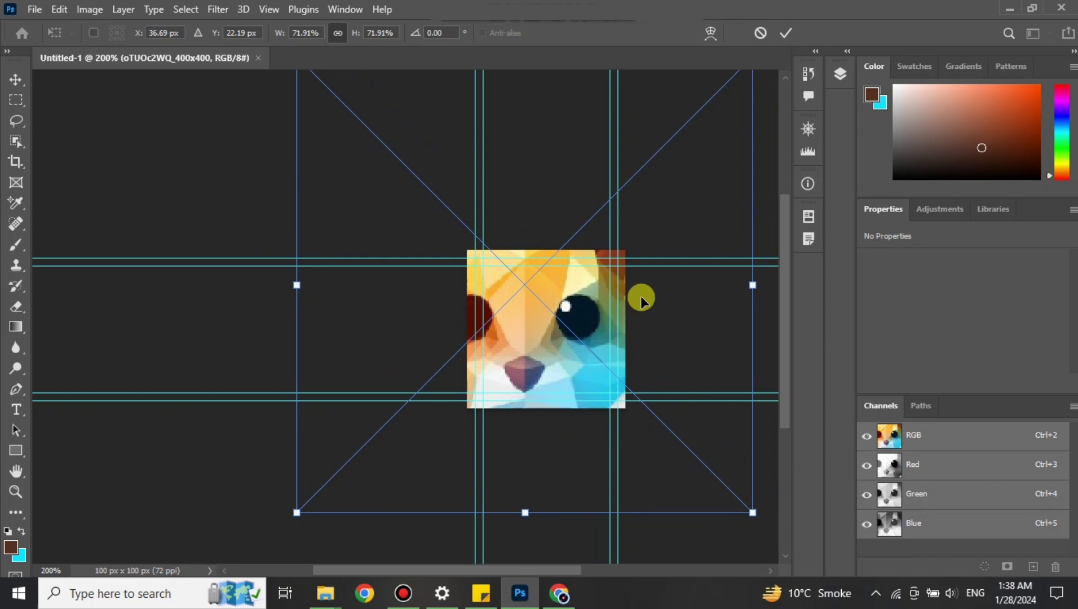
pyautogui.moveTo(519, 570); pyautogui.dragTo(533, 571)
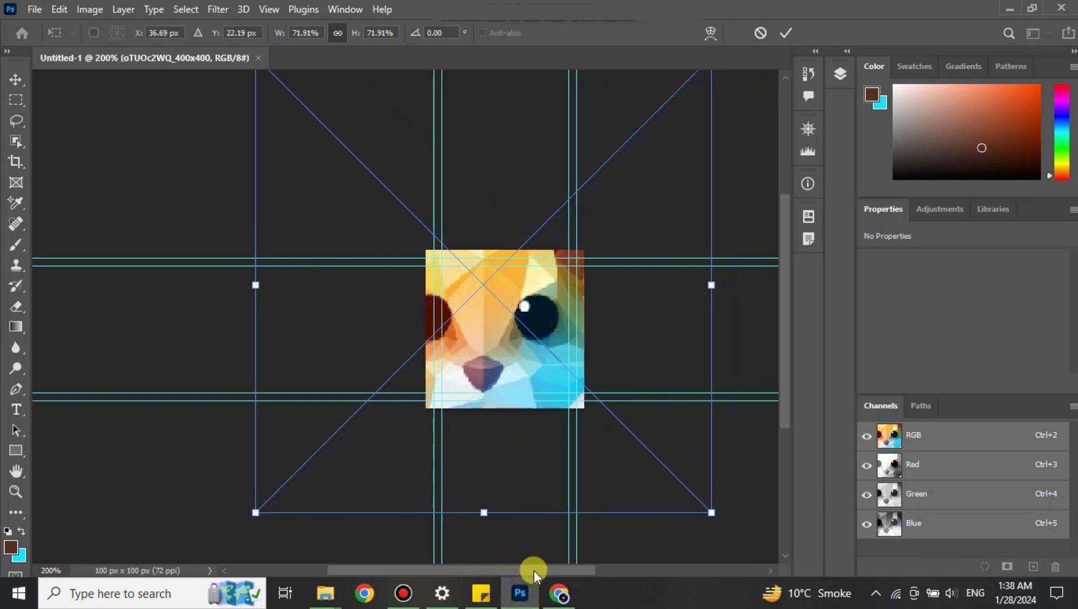
pyautogui.hotkey('ctrl', '-')
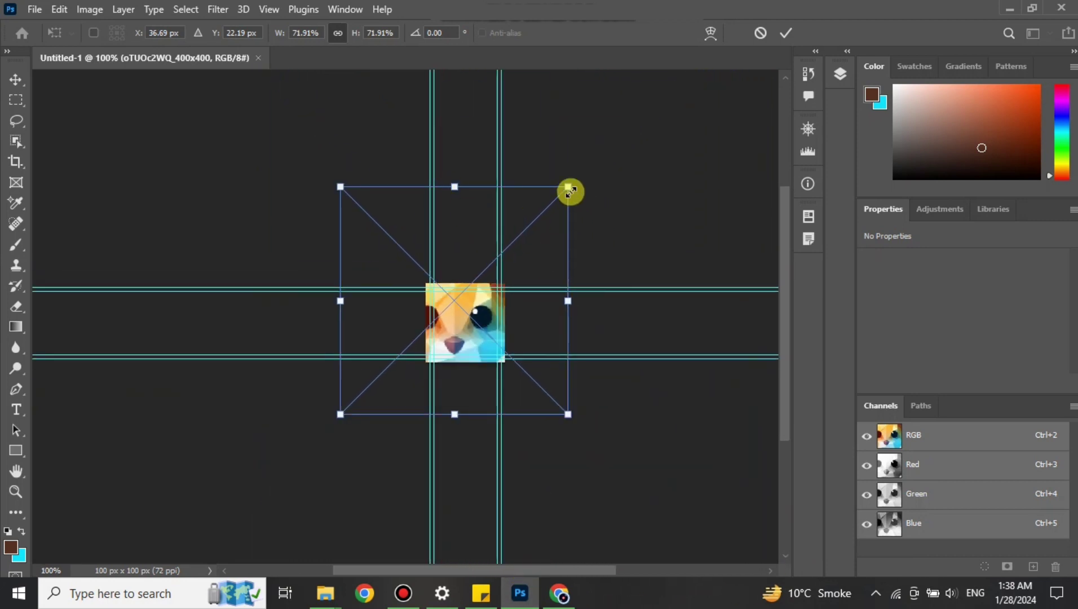
pyautogui.moveTo(570, 192); pyautogui.dragTo(463, 307)
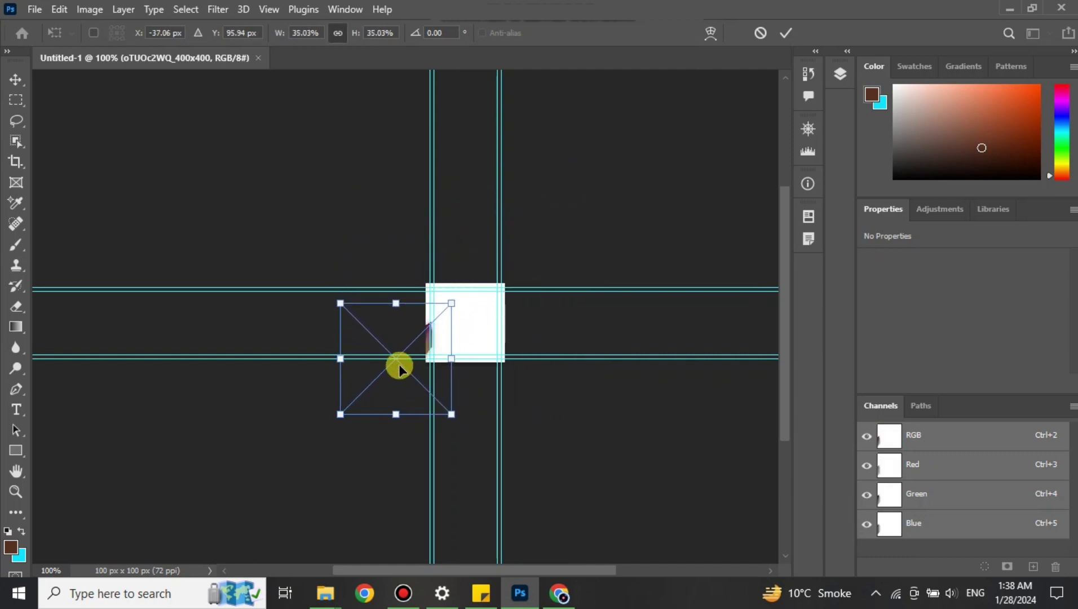
pyautogui.moveTo(399, 369); pyautogui.dragTo(485, 344)
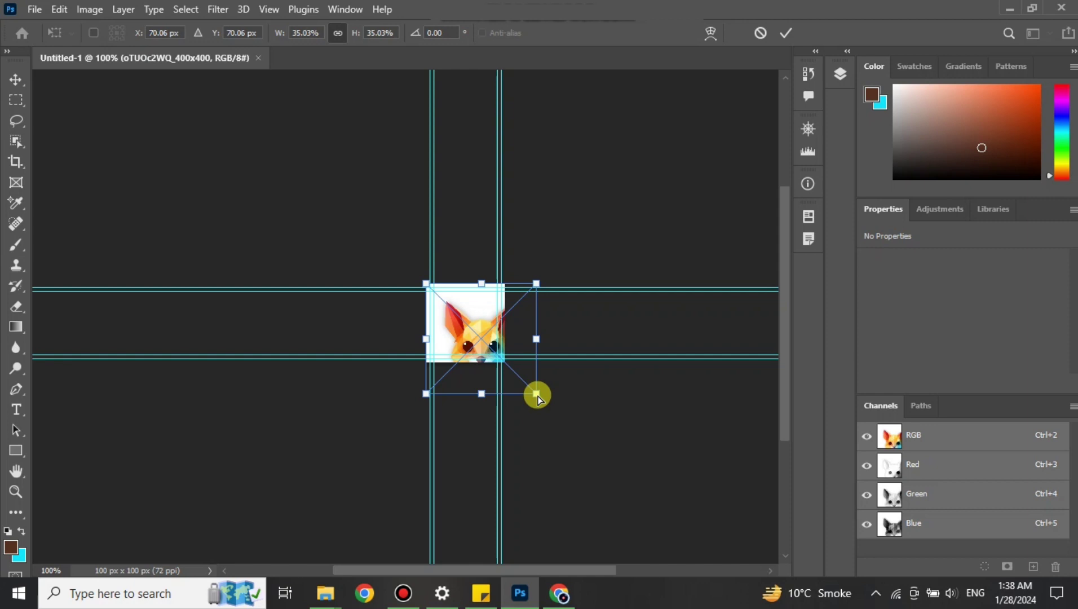
# Shrink the cat image further to about 25% and reposition it to fill the canvas
pyautogui.moveTo(538, 397); pyautogui.dragTo(507, 363)
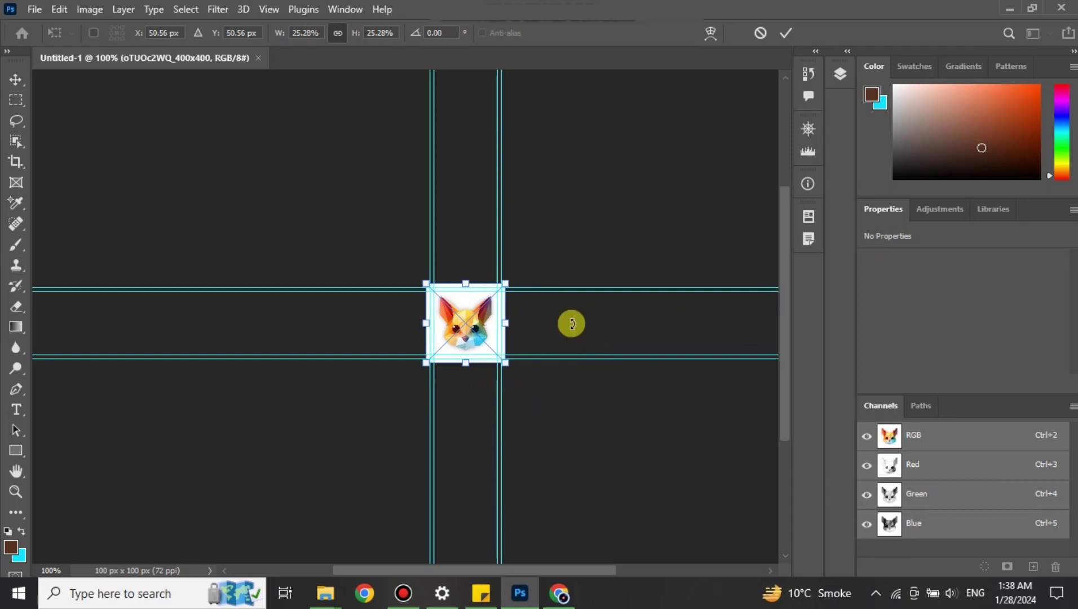
pyautogui.scroll(4, 570, 322)
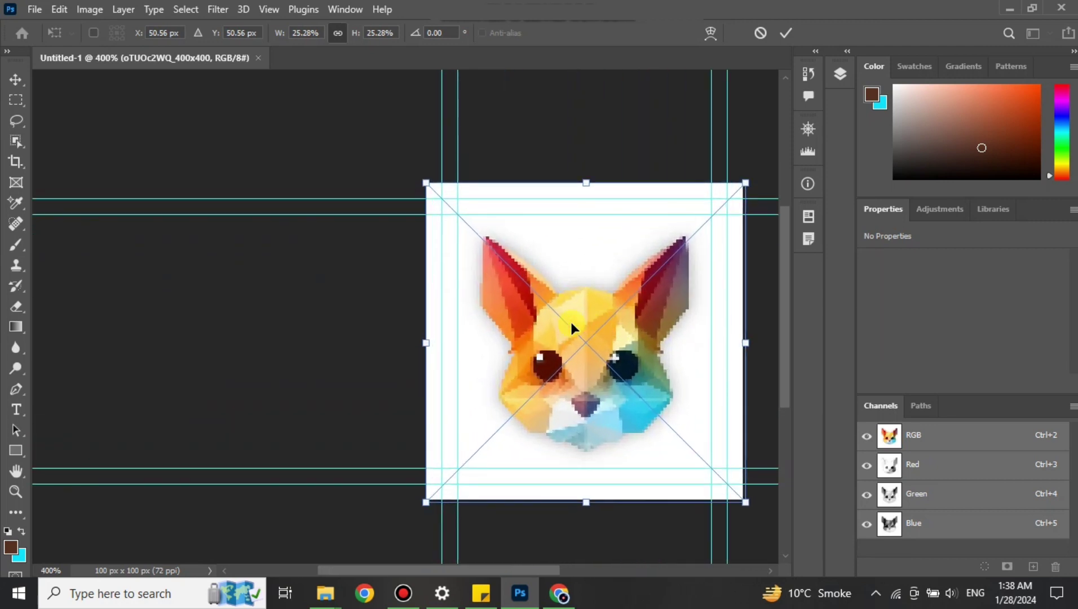
pyautogui.moveTo(574, 324)
pyautogui.mouseDown()
pyautogui.moveTo(599, 329)
pyautogui.moveTo(574, 324)
pyautogui.mouseUp()
pyautogui.click(745, 502)
pyautogui.moveTo(746, 502); pyautogui.dragTo(733, 501)
pyautogui.scroll(-5, 782, 411)
pyautogui.scroll(5, 752, 422)
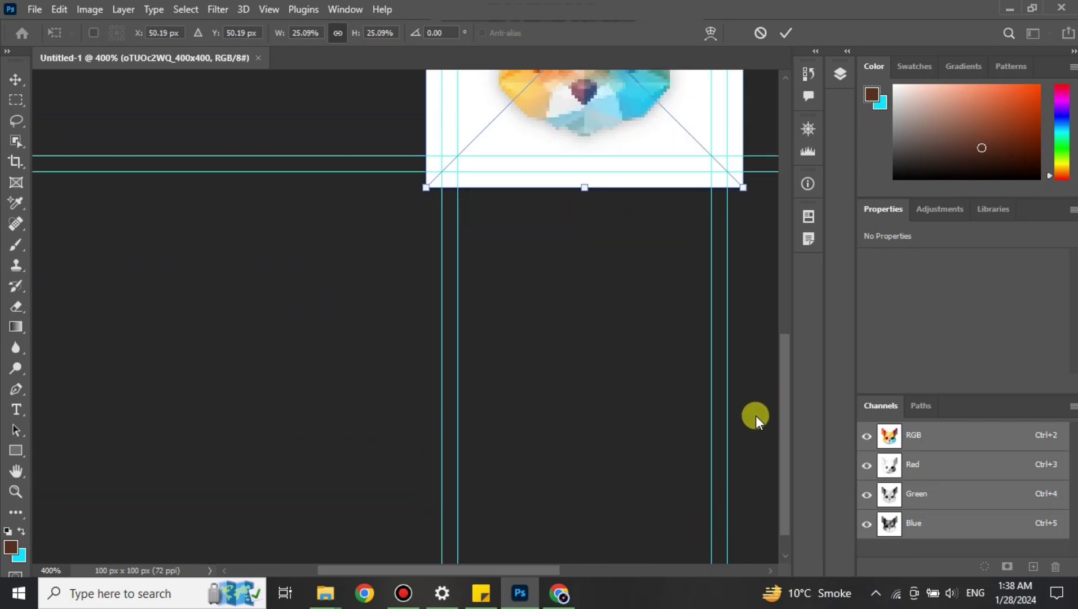
pyautogui.scroll(3, 759, 340)
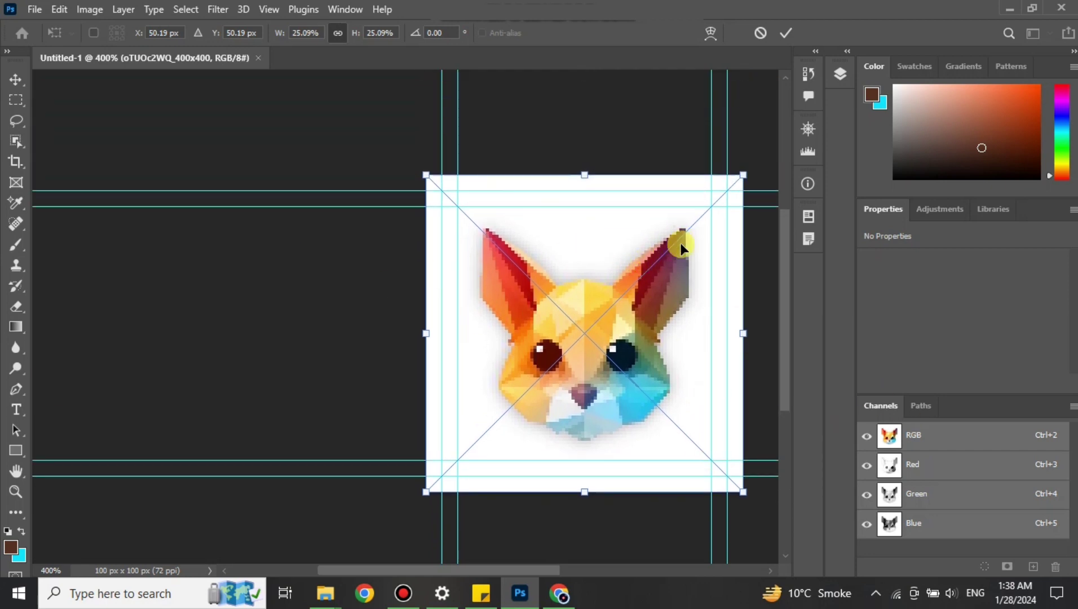
# Commit the cat image's transform, deselect it, and nudge the cat head slightly right and down
pyautogui.click(14, 79)
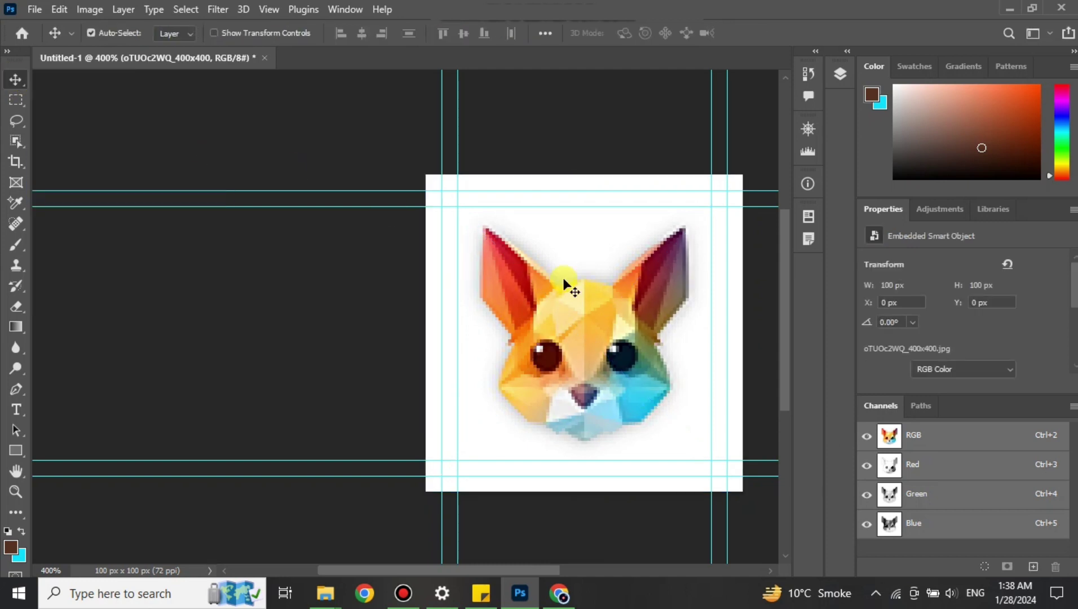
pyautogui.click(406, 231)
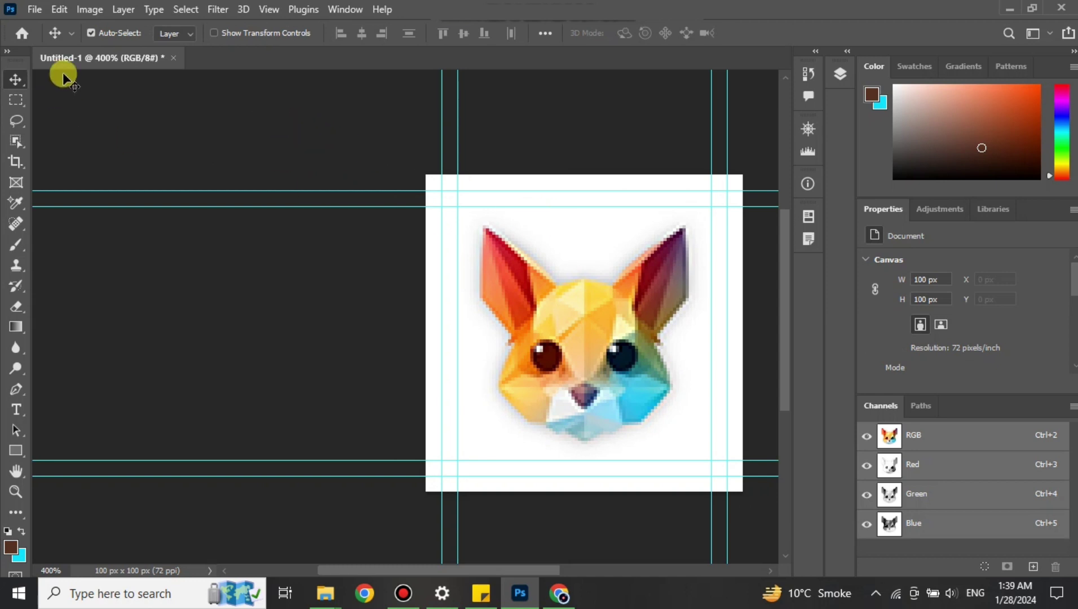
pyautogui.rightClick(21, 81)
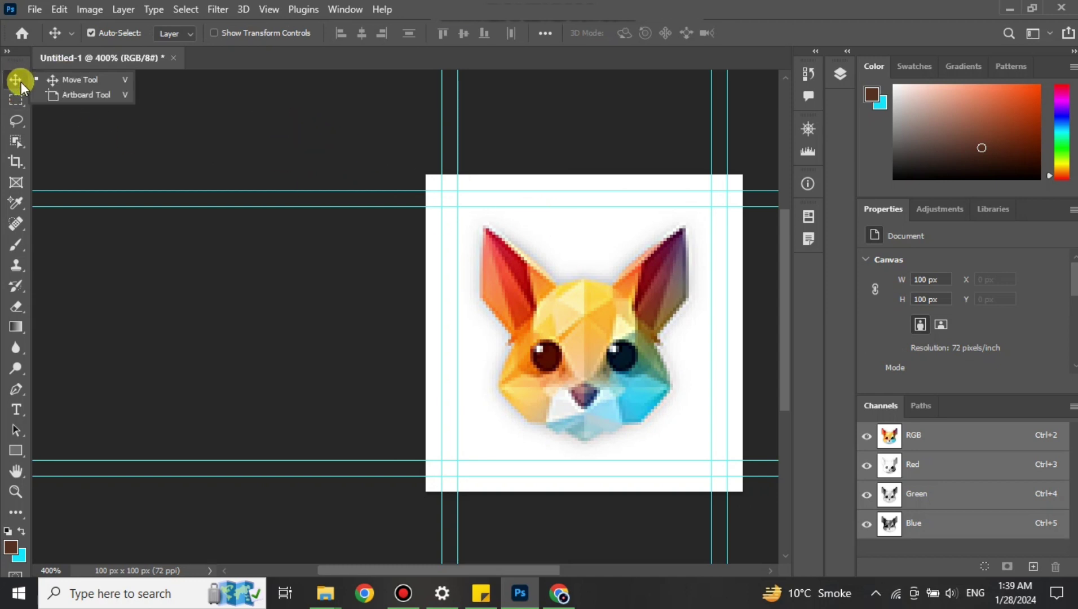
pyautogui.click(138, 141)
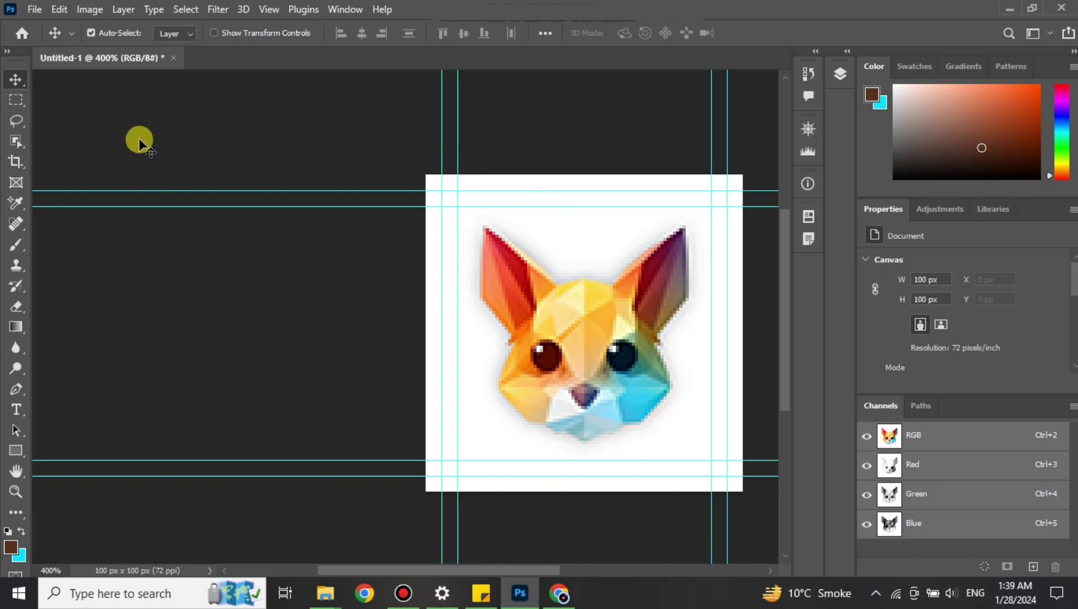
pyautogui.moveTo(637, 321)
pyautogui.mouseDown()
pyautogui.moveTo(693, 335)
pyautogui.moveTo(644, 336)
pyautogui.mouseUp()
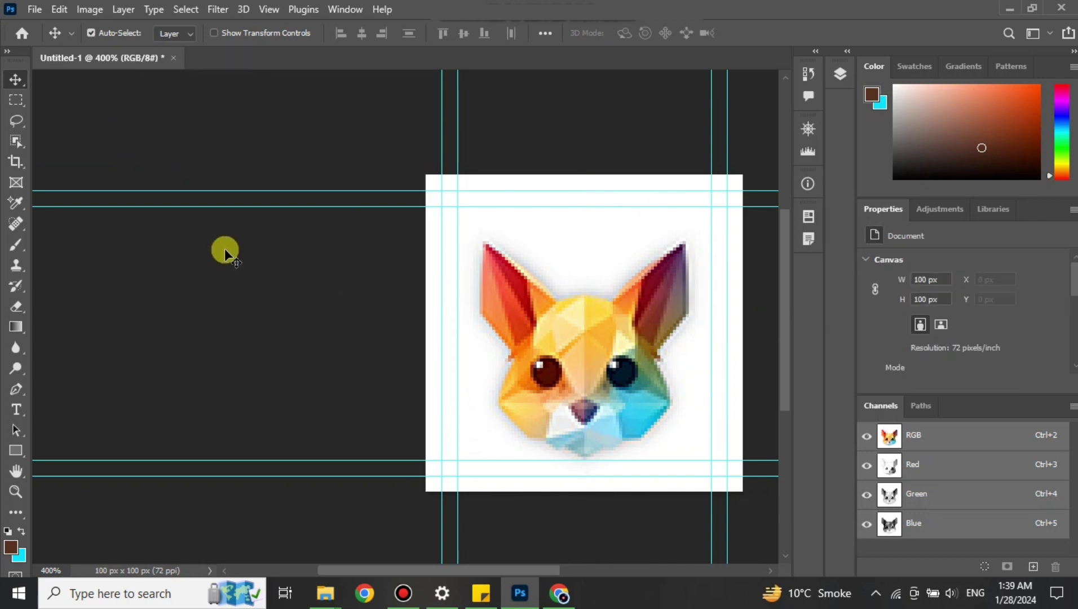